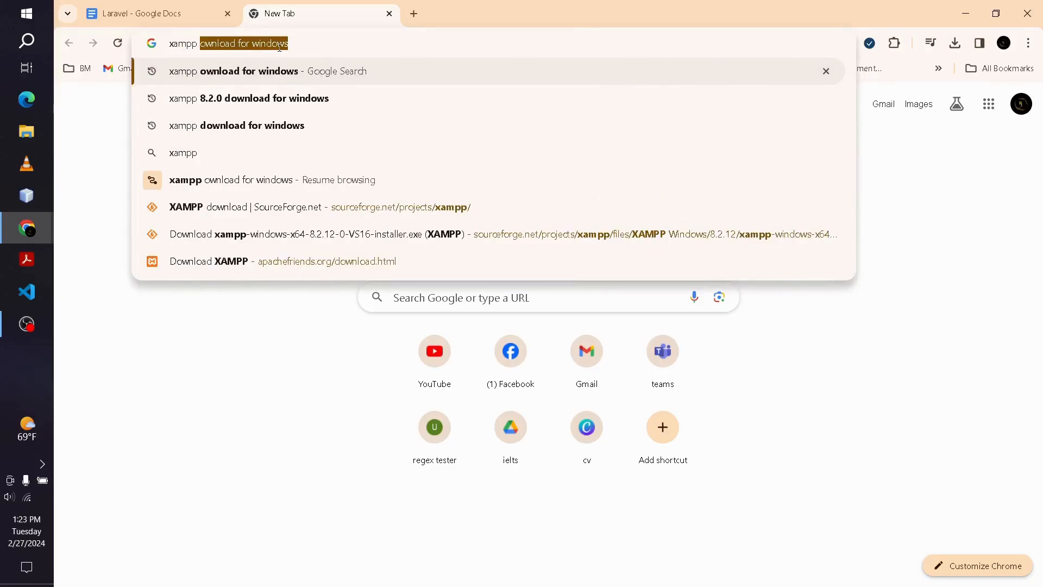
Search the web for "xampp download for windows" and open the Apache Friends Download XAMPP page.
click(280, 48)
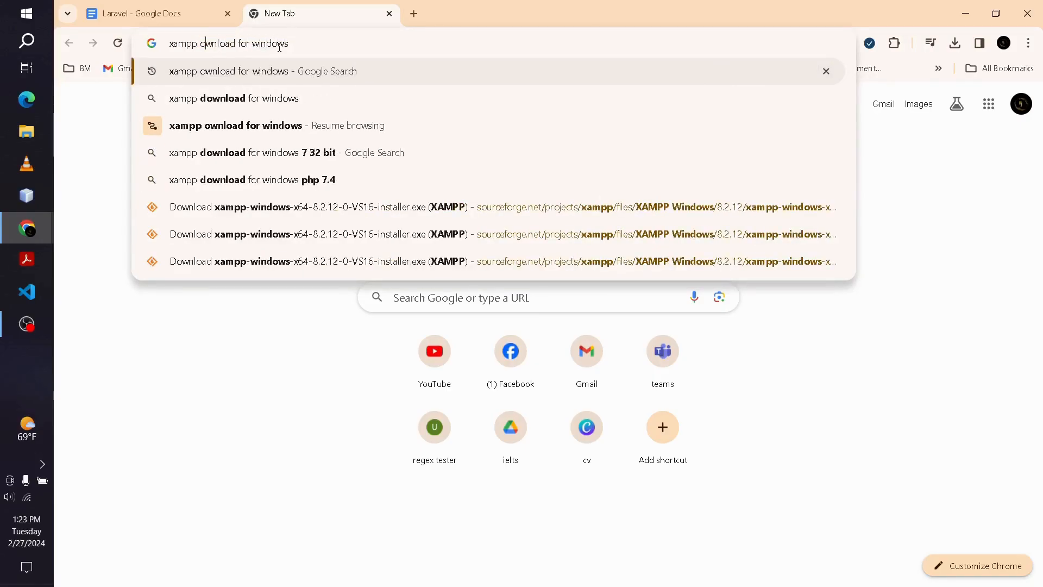
text(d)
key(Return)
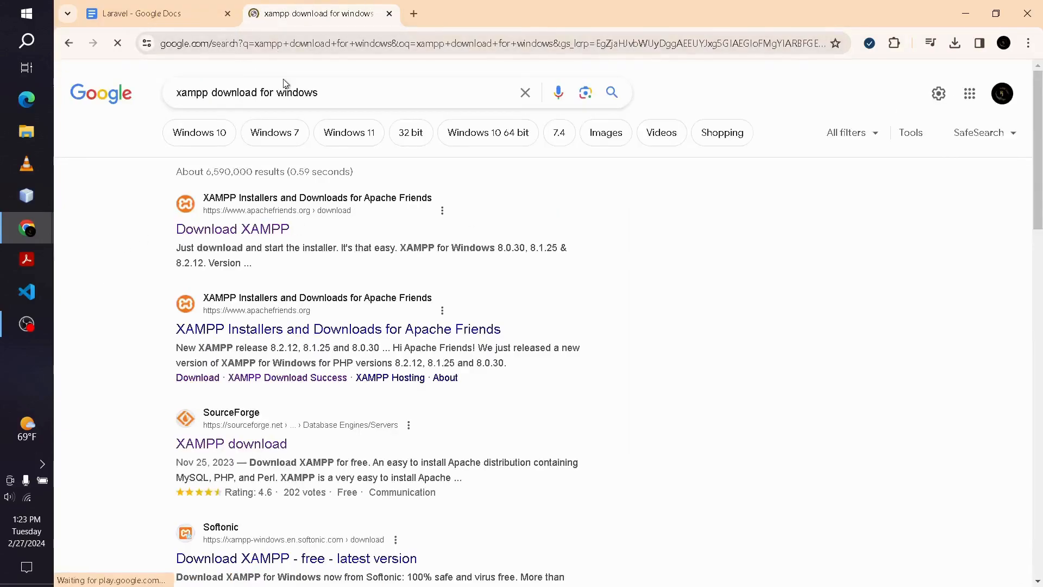
click(221, 230)
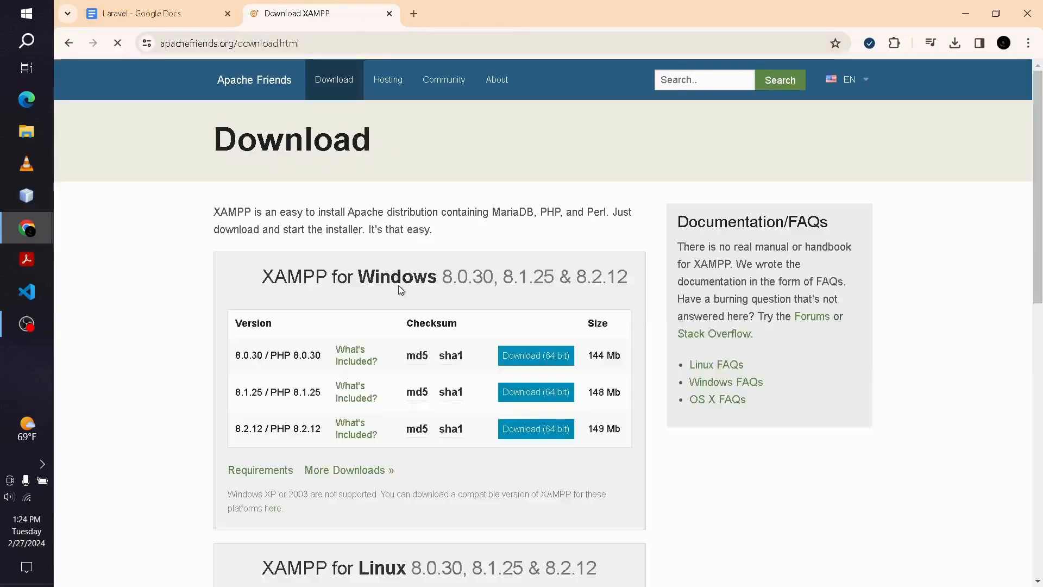
Start downloading the 64-bit XAMPP 8.2.12 / PHP 8.2.12 installer for Windows.
scroll(340, 304, down, 1)
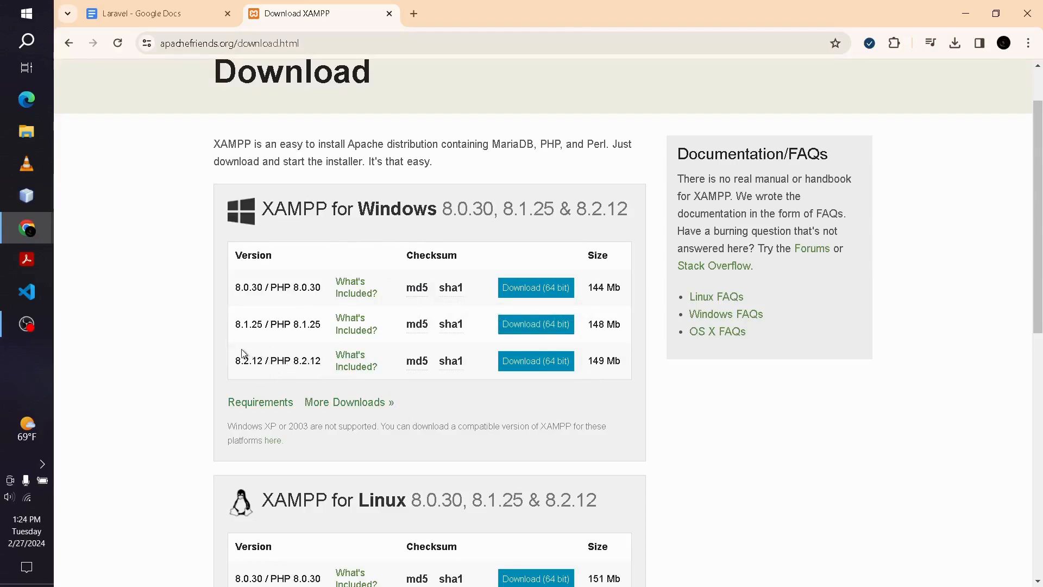
drag(285, 366, 301, 379)
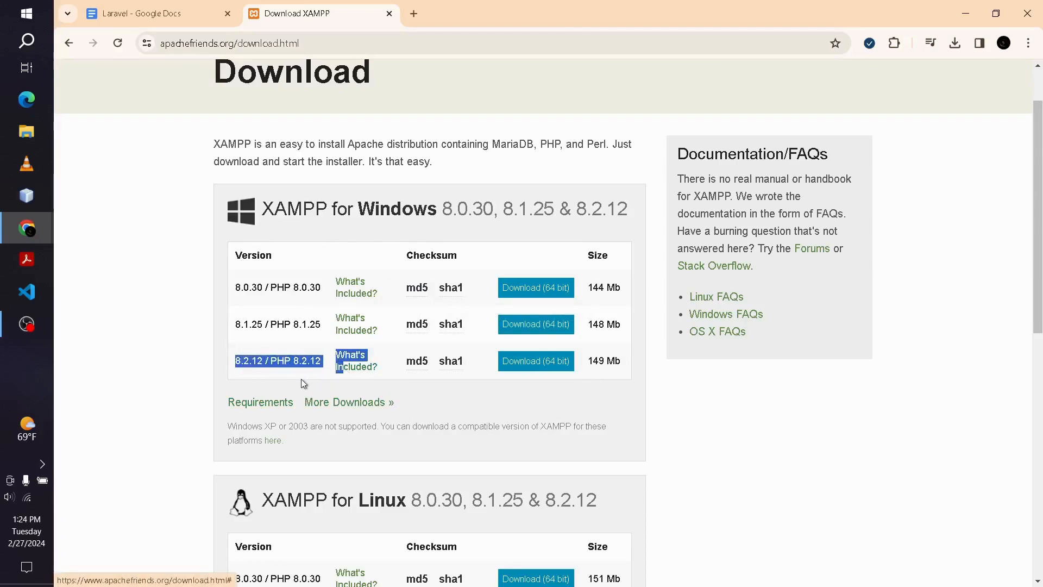
click(301, 380)
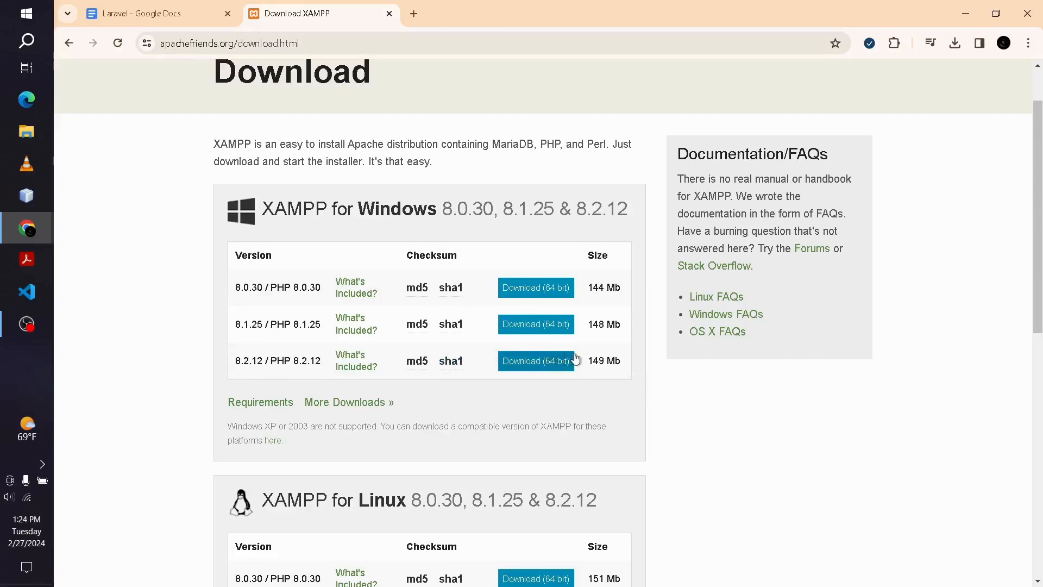
click(520, 368)
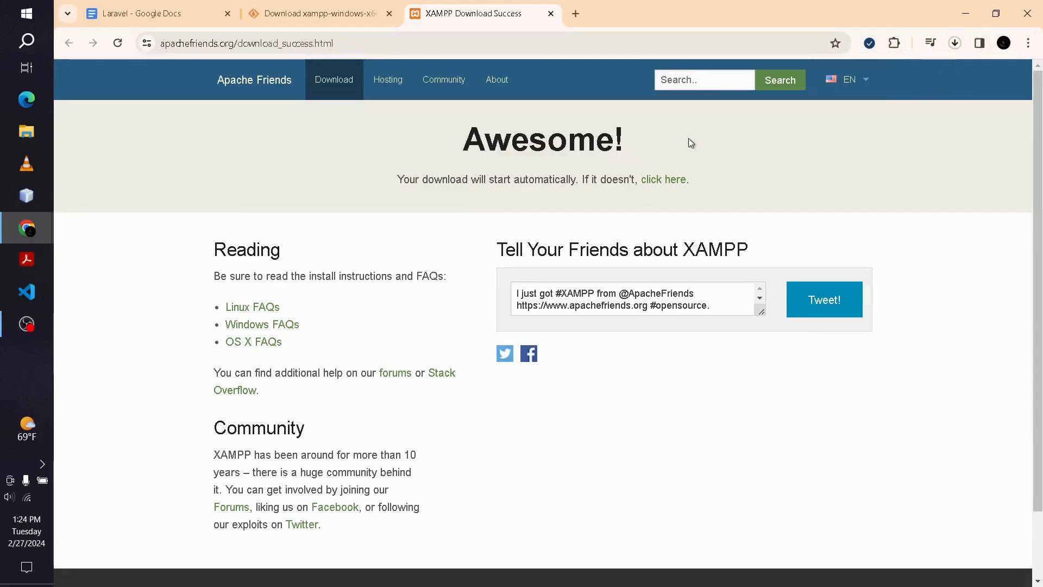
Cancel the running download of the duplicate XAMPP 8.2.12 installer.
click(955, 43)
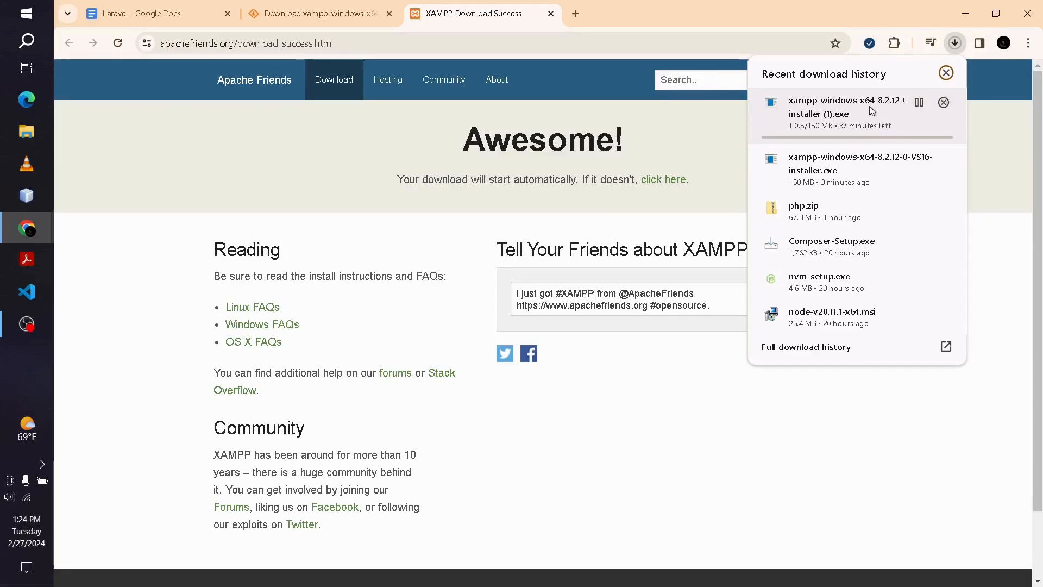
click(944, 103)
click(326, 181)
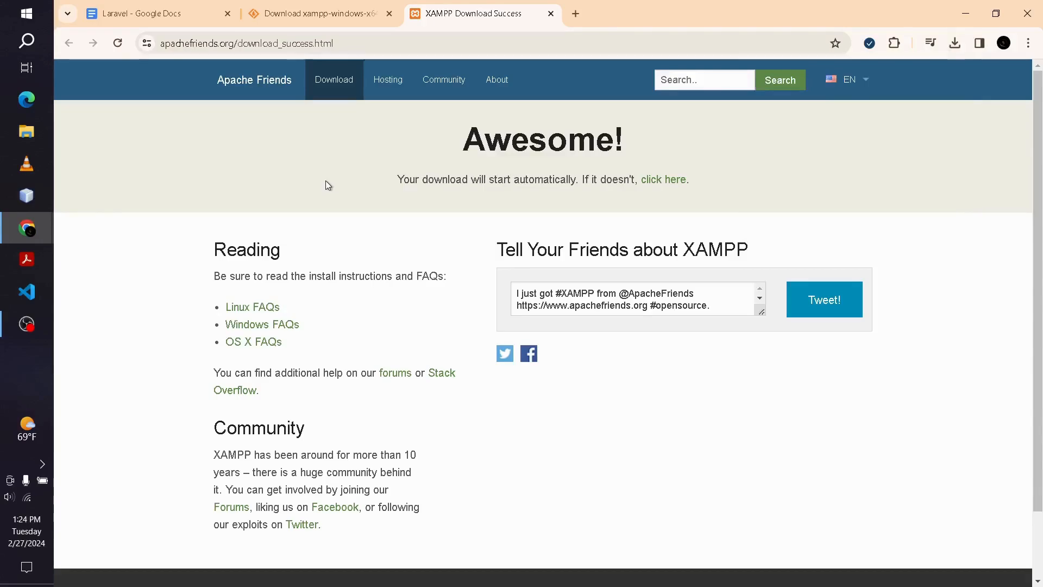
Launch the already downloaded XAMPP 8.2.12 installer, dismiss the User Account Control warning and proceed past the welcome page.
key(ctrl+j)
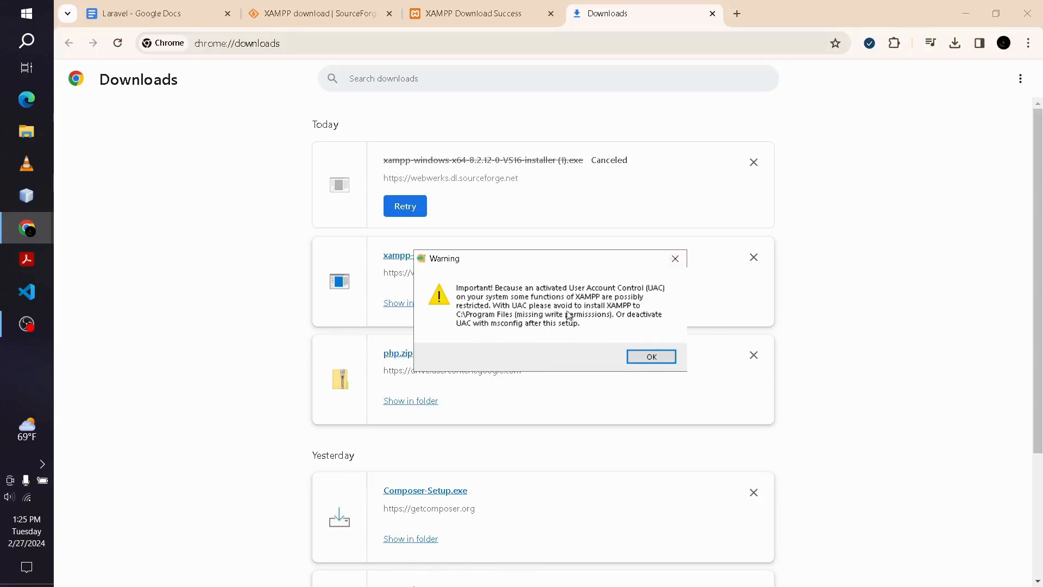
click(651, 356)
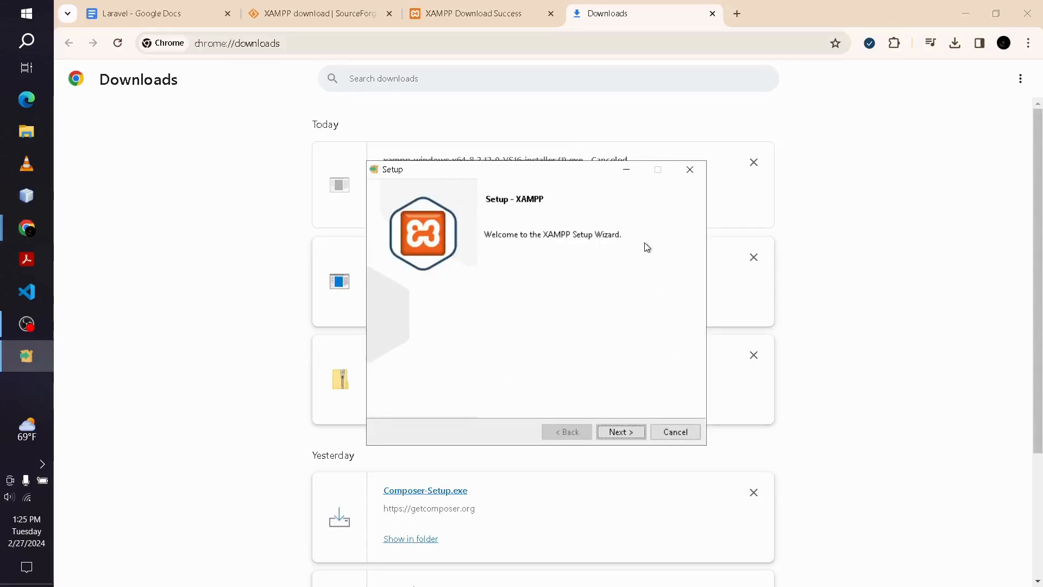
click(628, 434)
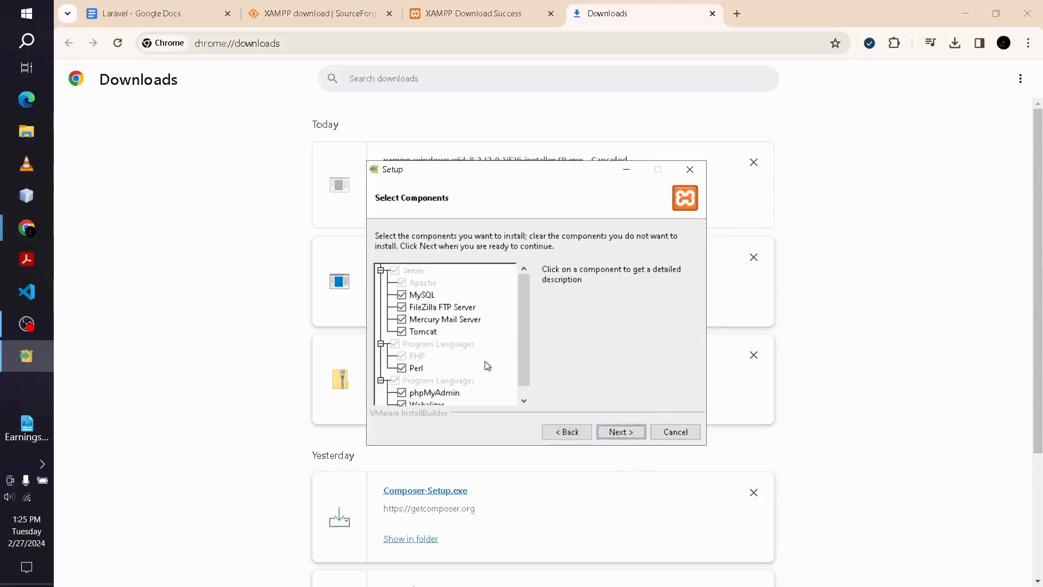
Keep all default XAMPP components selected and try to use C:\xampp as the installation folder.
drag(523, 360, 538, 326)
drag(525, 369, 522, 350)
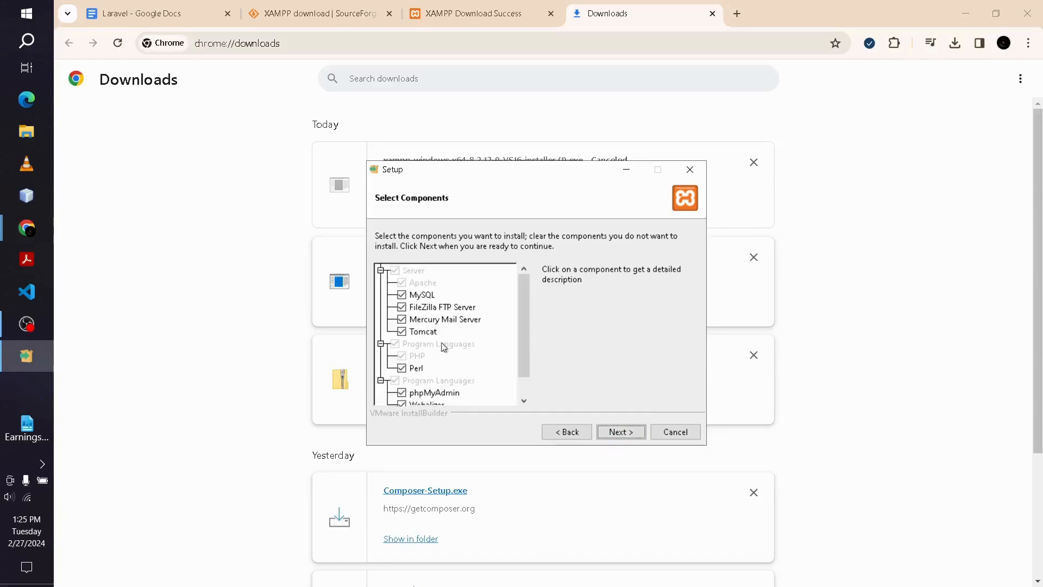
click(628, 433)
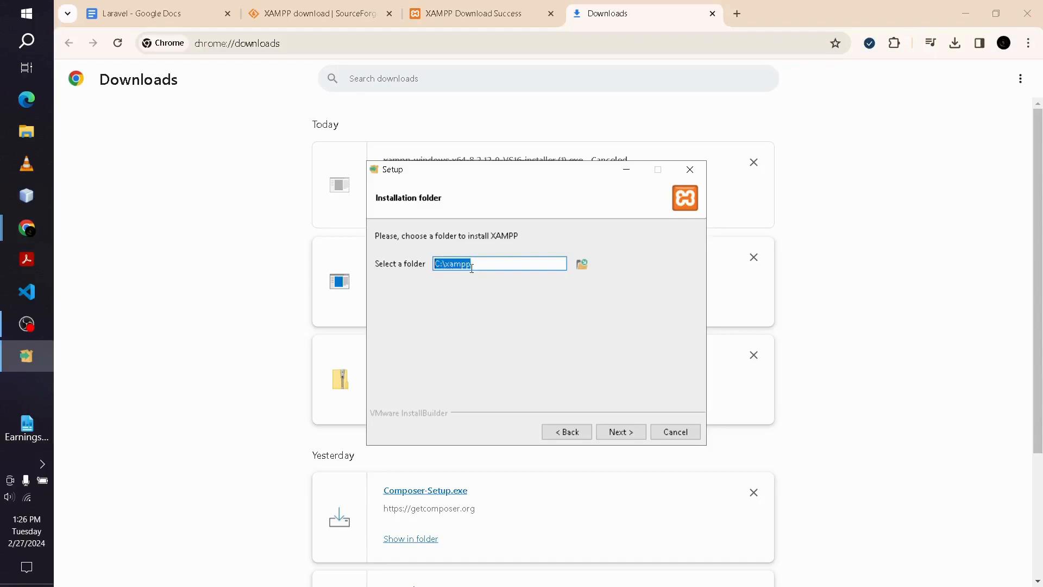
click(621, 432)
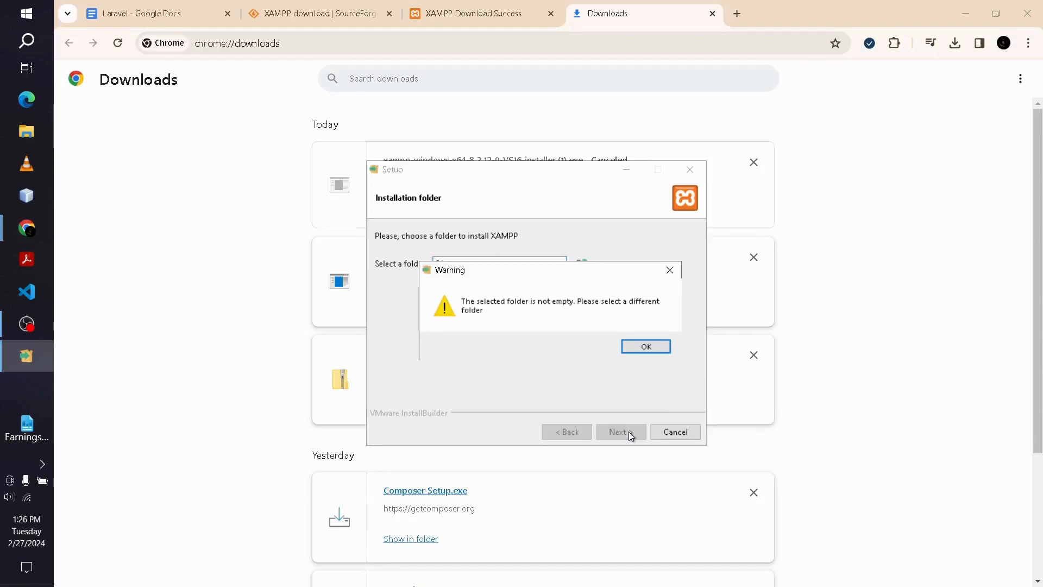
click(654, 346)
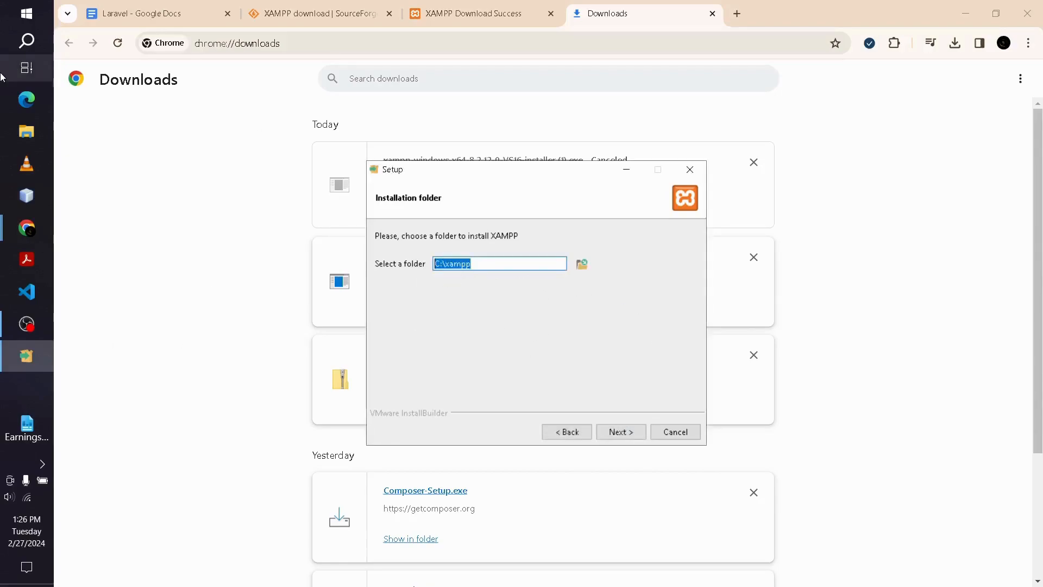
Delete the existing xampp folder from Local Disk (C:) in File Explorer.
click(16, 143)
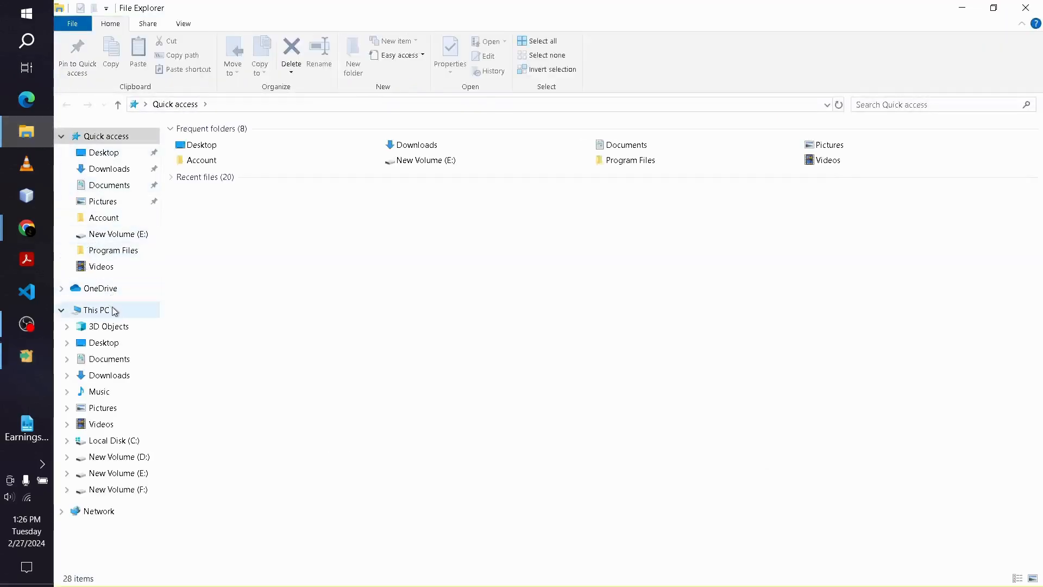
click(135, 441)
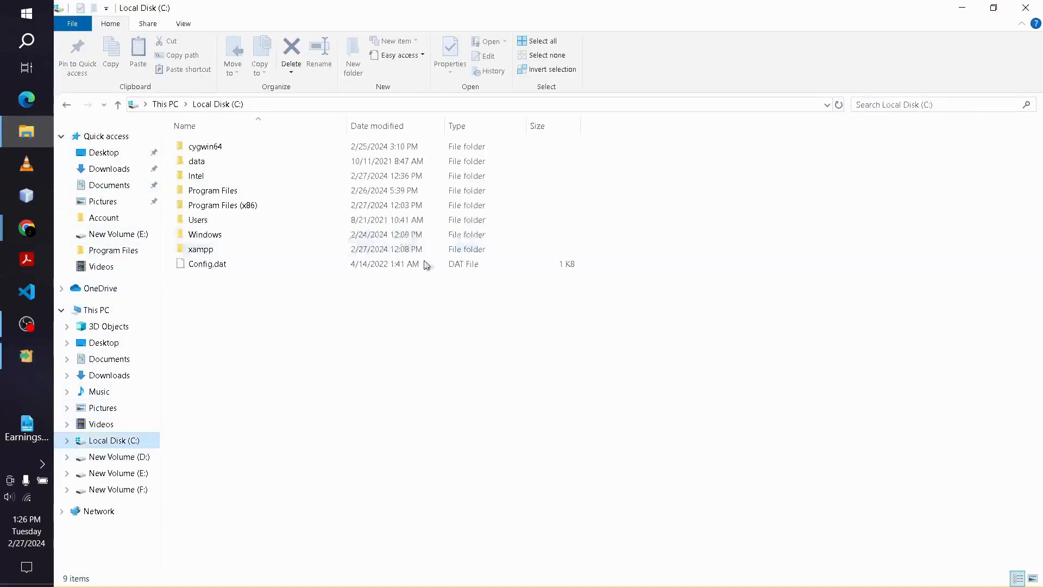
click(207, 248)
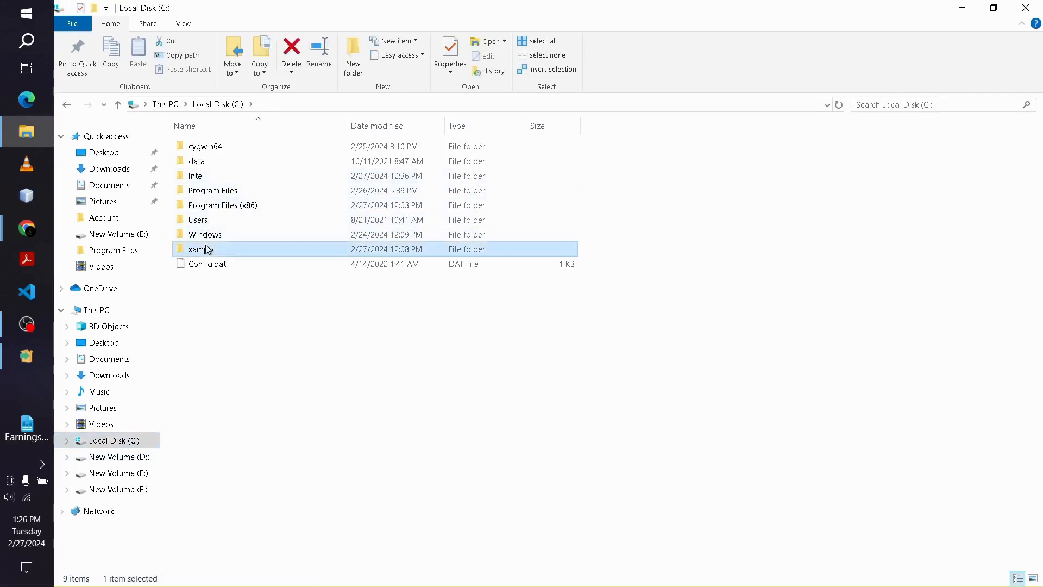
key(Delete)
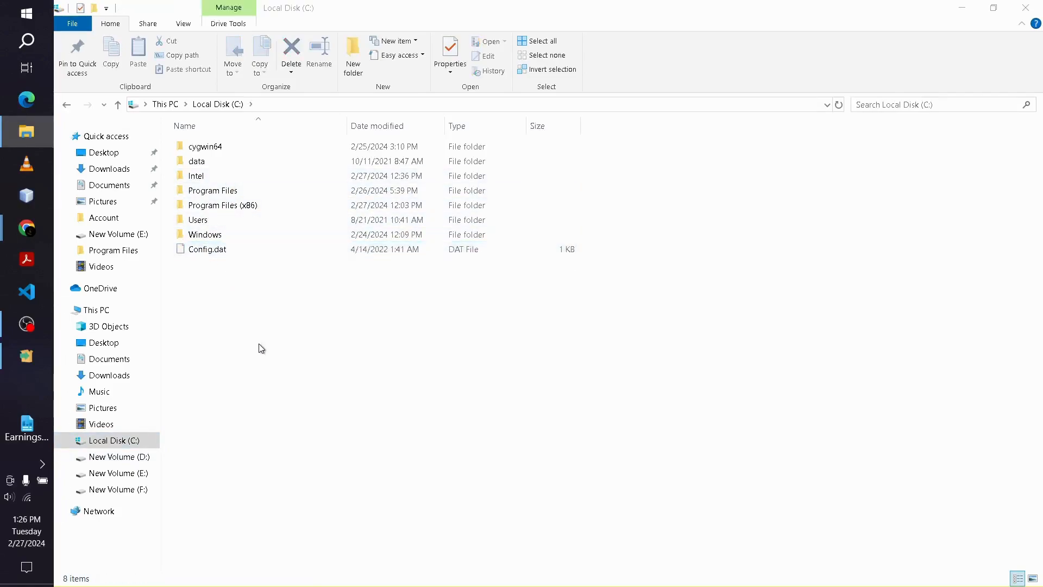
Return to the XAMPP setup, install into C:\xampp with English as the language, and finish without starting the Control Panel.
key(alt+Tab)
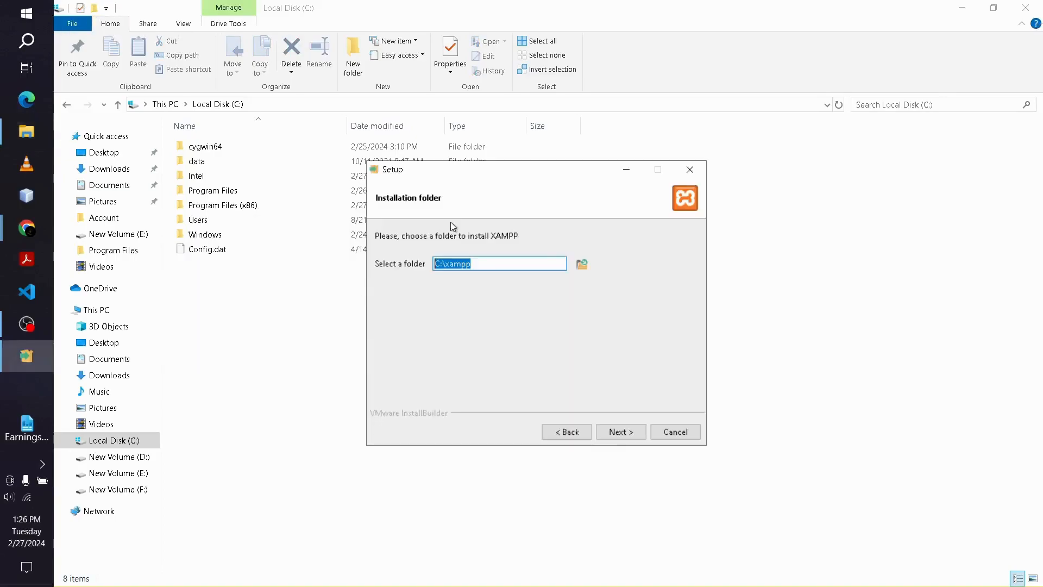
click(618, 431)
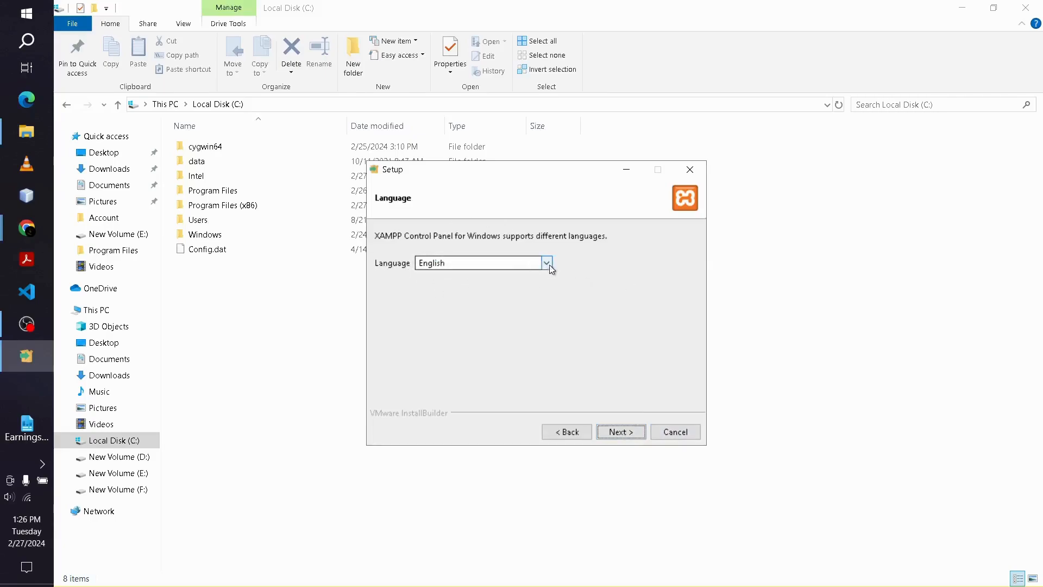
click(633, 437)
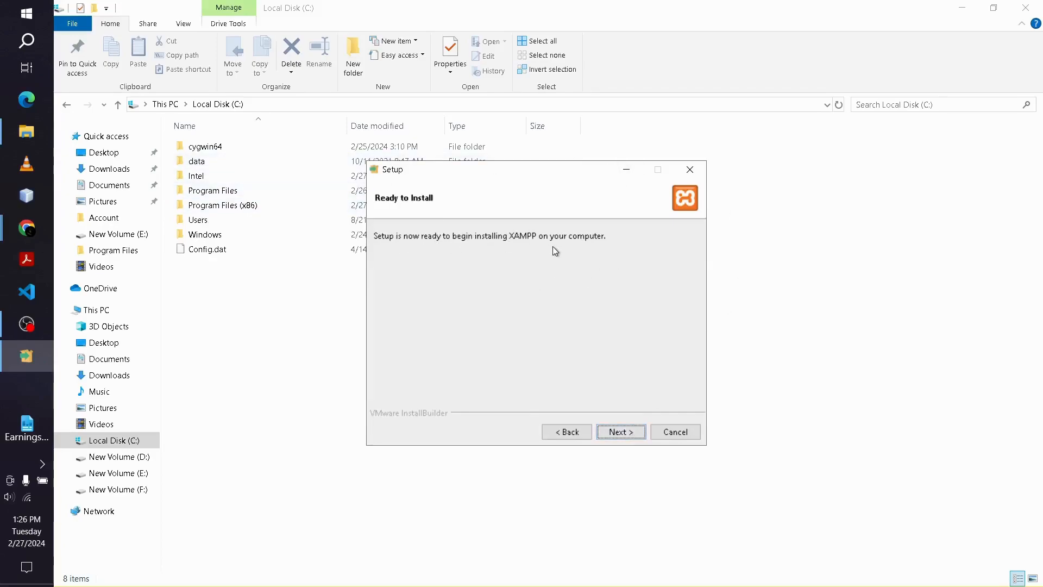
click(616, 430)
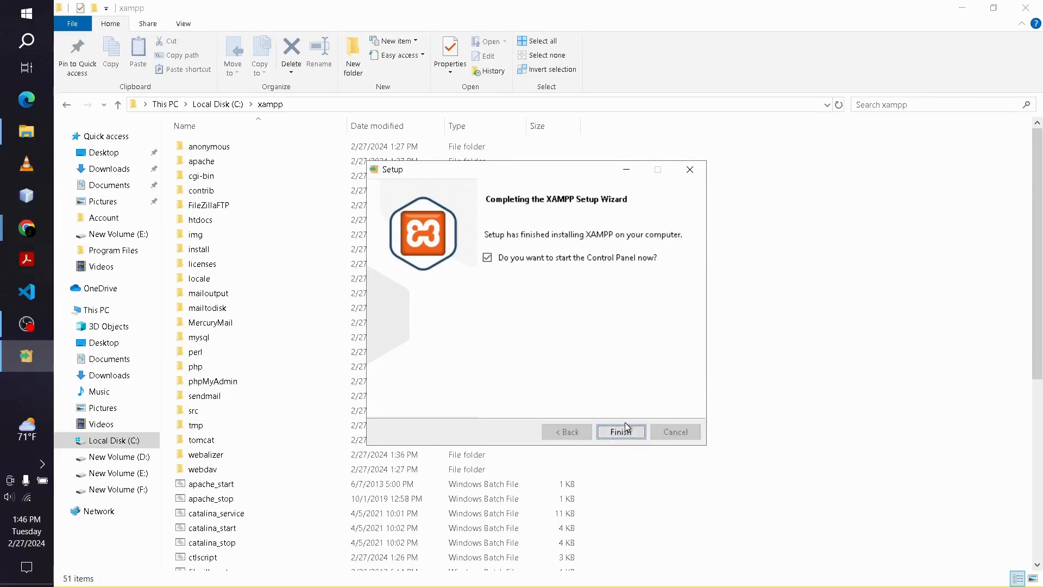
click(487, 258)
click(633, 431)
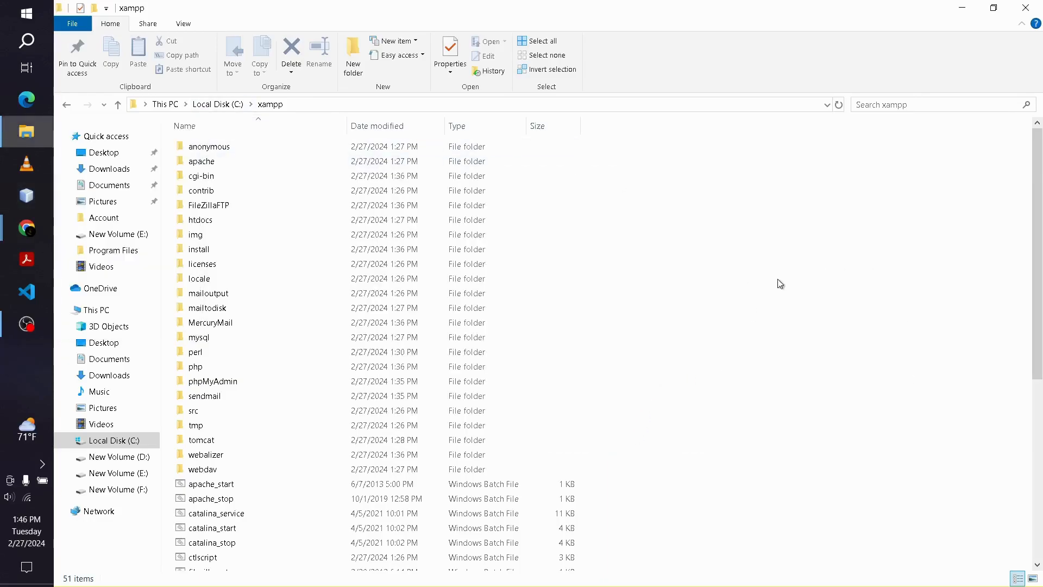
Open the php folder inside C:\xampp and copy its full path, C:\xampp\php.
scroll(264, 310, down, 2)
scroll(261, 341, up, 2)
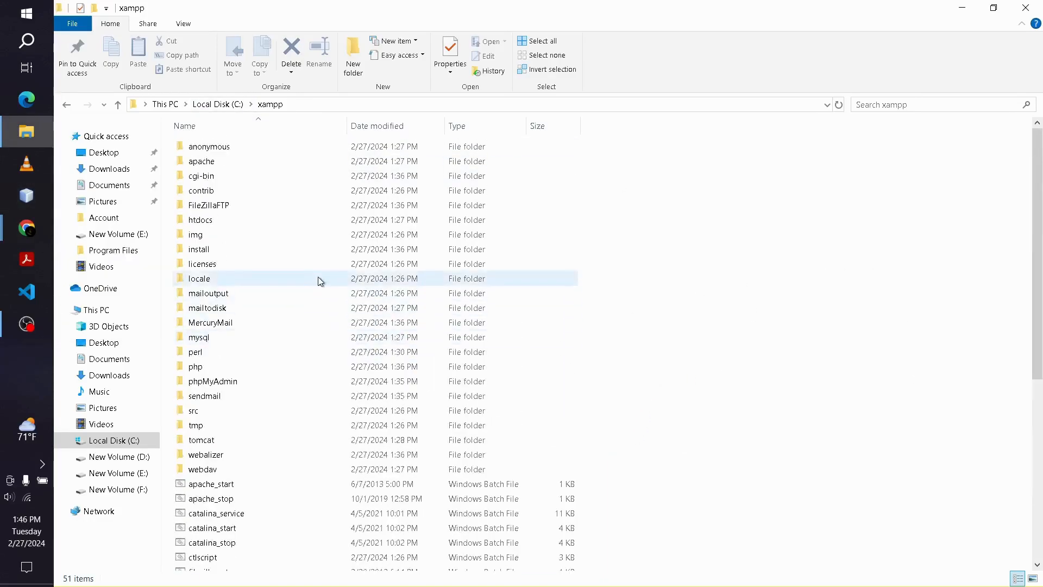
scroll(317, 276, down, 7)
scroll(435, 294, up, 7)
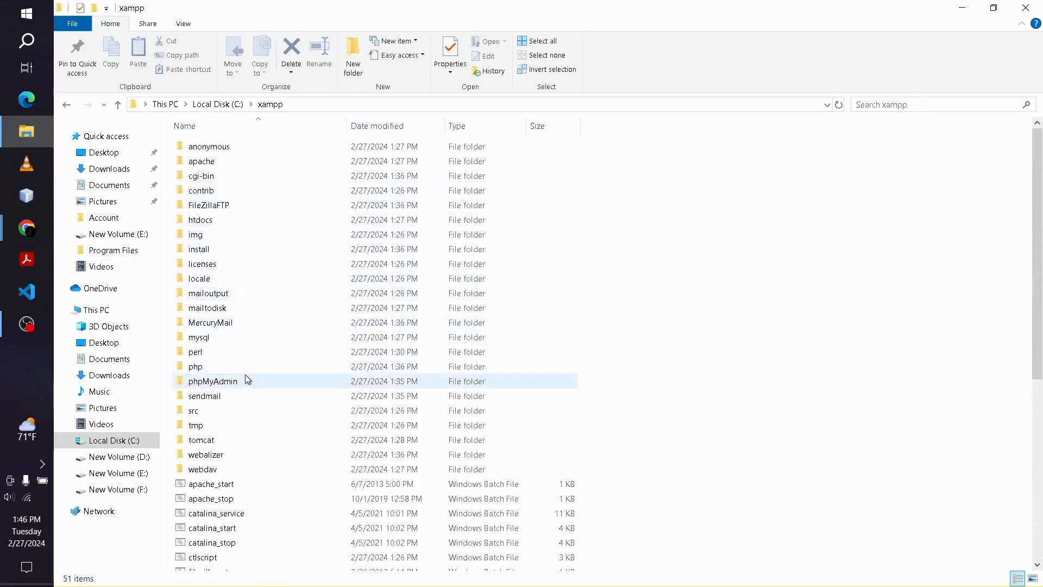
double_click(305, 367)
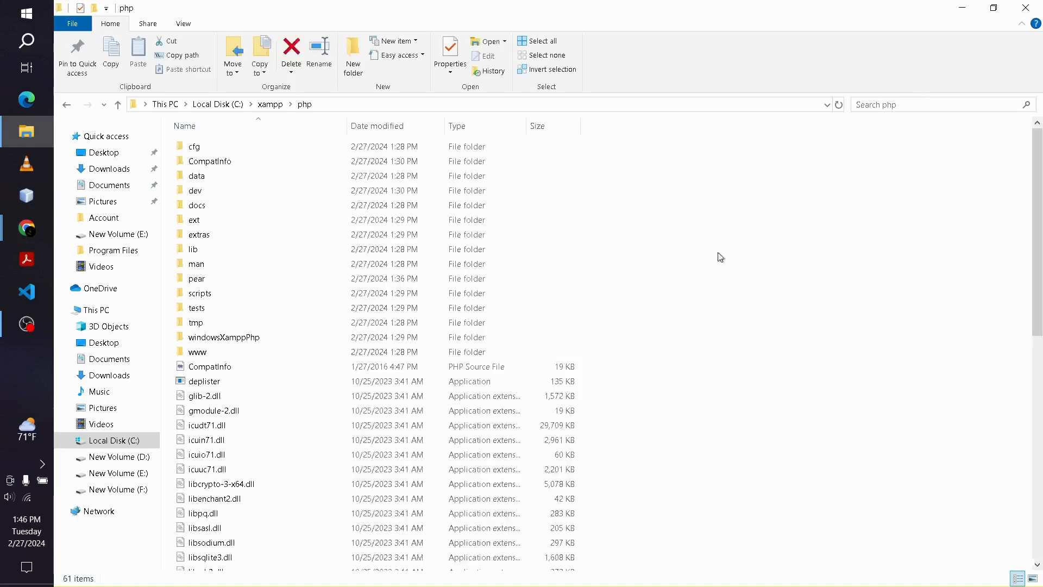
click(655, 110)
key(ctrl+c)
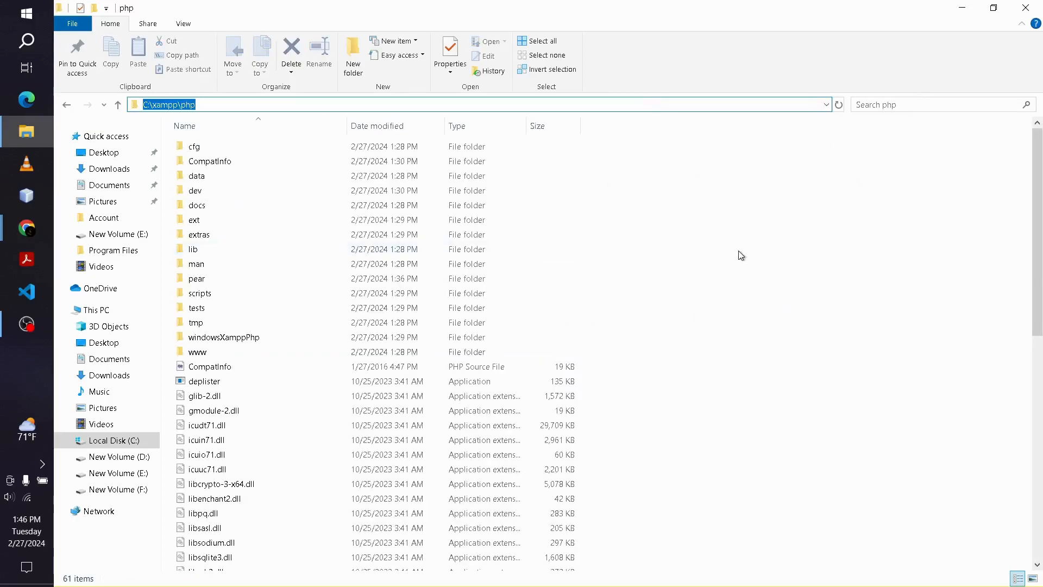
click(750, 234)
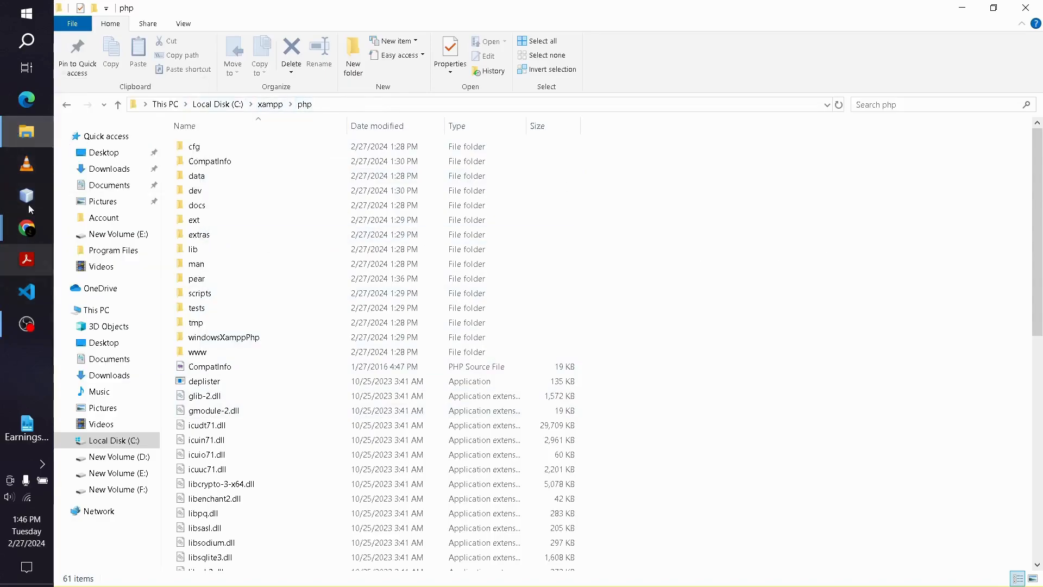
Search Windows for "edit", open the system environment variables settings and bring up the Environment Variables dialog.
click(35, 6)
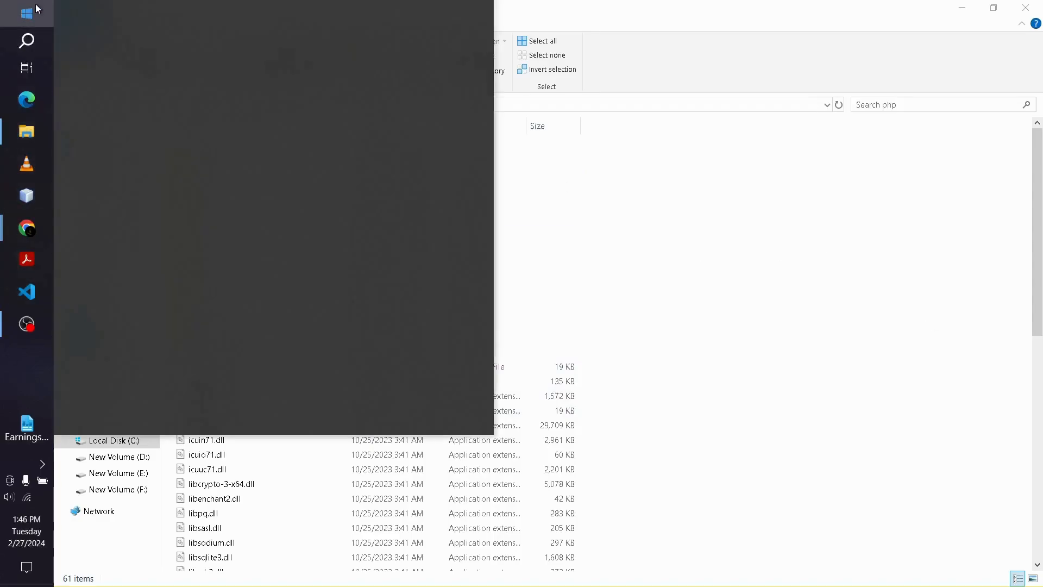
text(e)
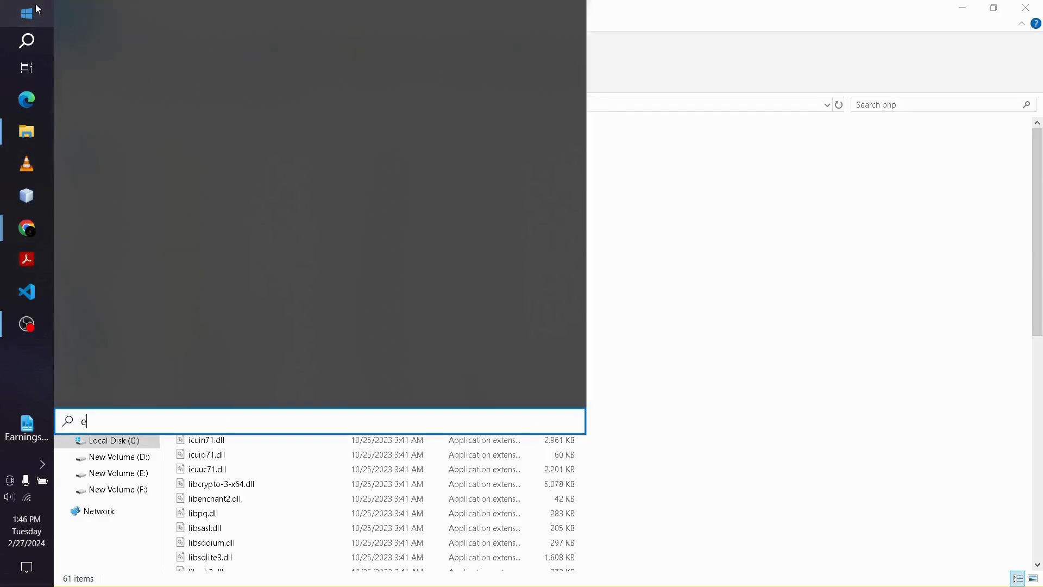
text(dit)
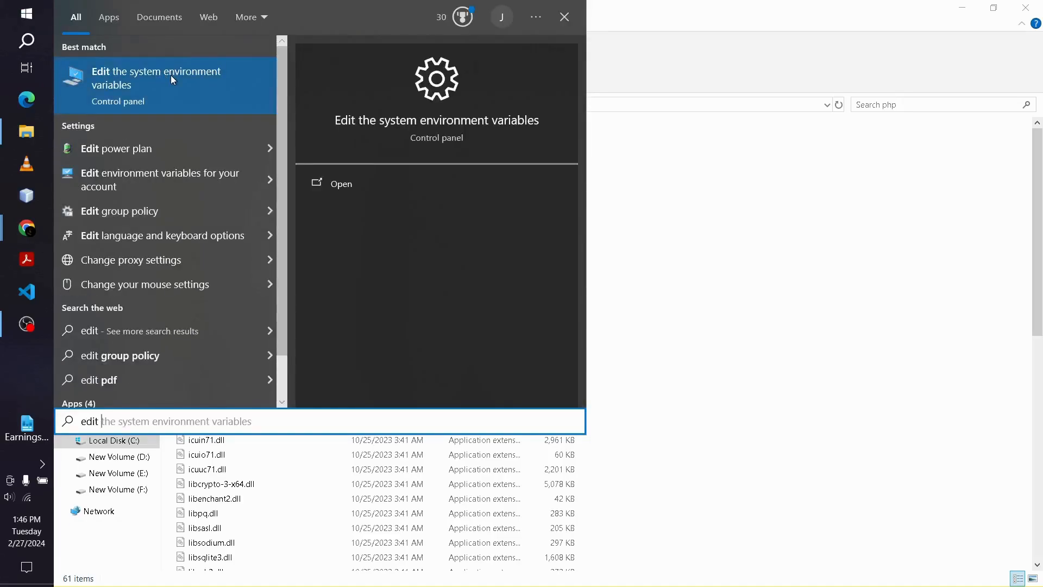
click(139, 84)
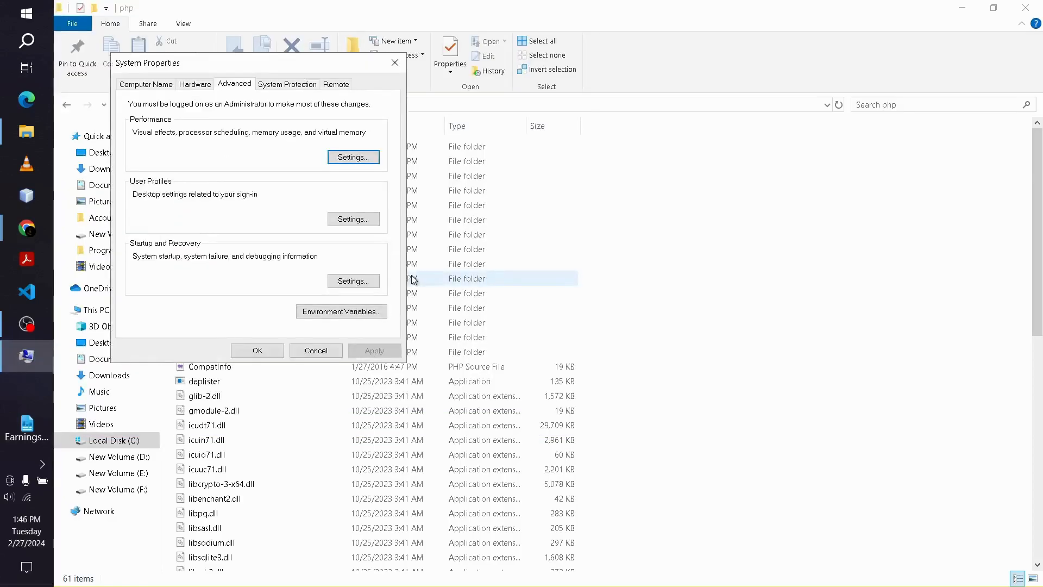
click(349, 315)
Open the system Path variable for editing.
scroll(449, 371, down, 5)
scroll(448, 371, up, 5)
scroll(448, 370, down, 2)
scroll(390, 369, up, 2)
scroll(413, 380, down, 2)
double_click(386, 359)
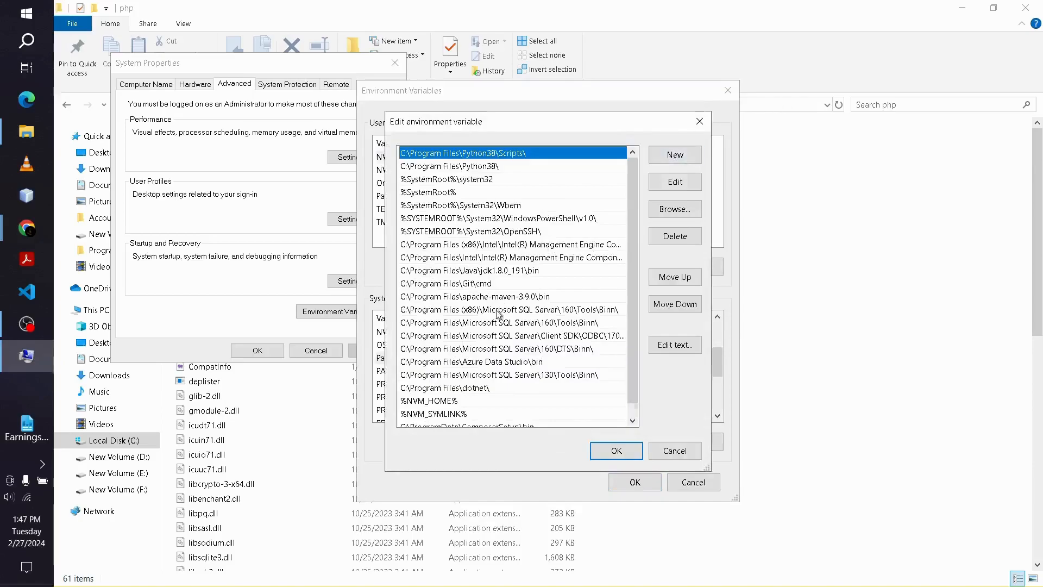
Add the copied path C:\xampp\php as a new entry at the end of the system Path variable and confirm the edit.
scroll(496, 314, down, 1)
click(548, 418)
click(592, 375)
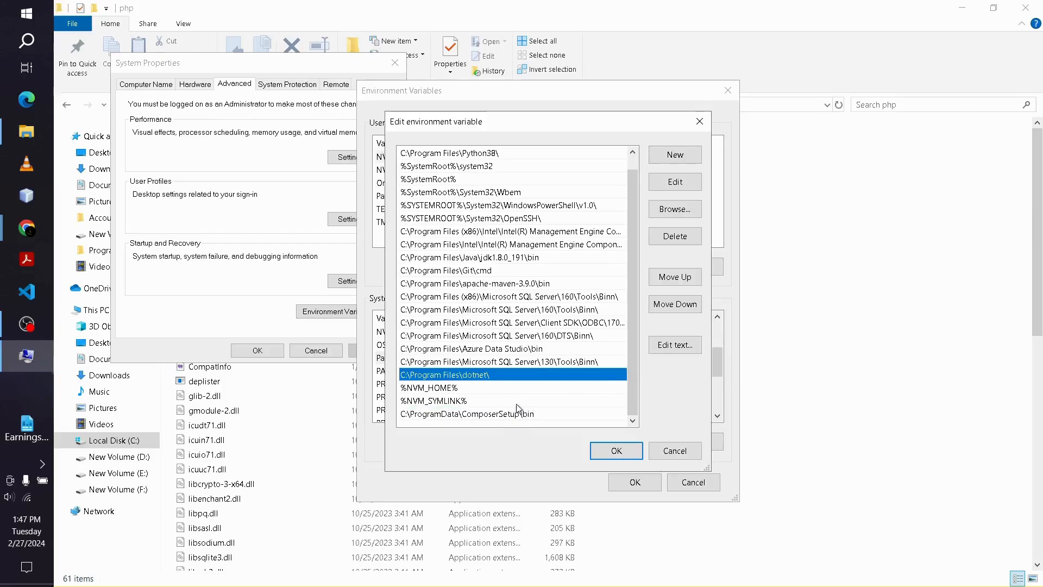
click(525, 415)
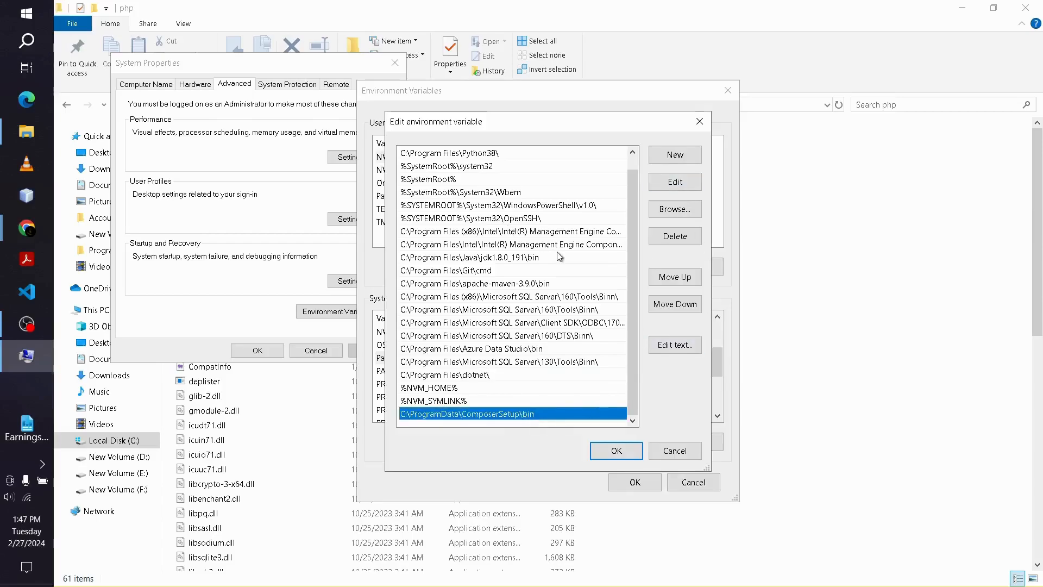
click(671, 164)
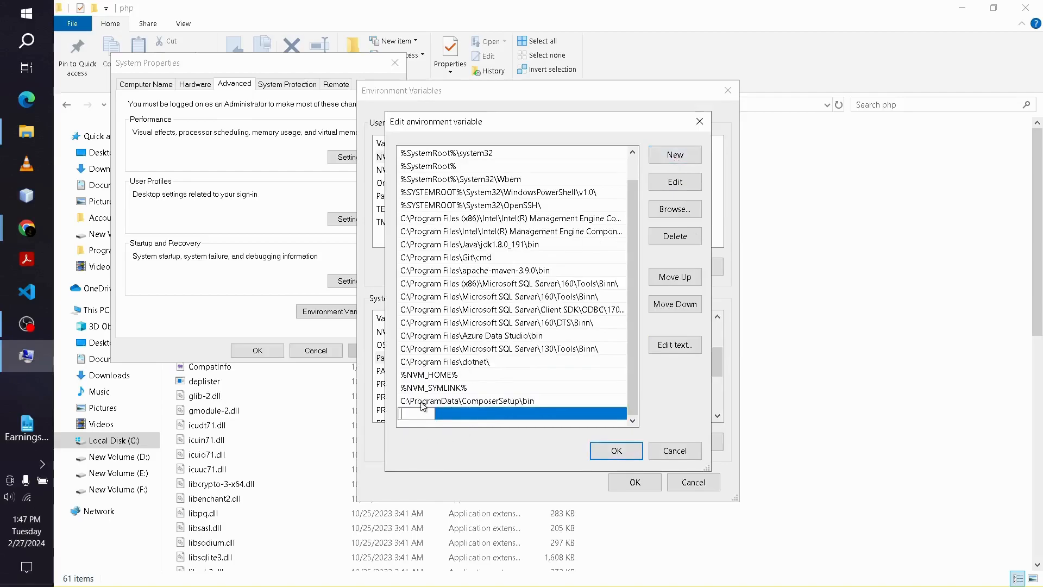
key(ctrl+v)
click(626, 453)
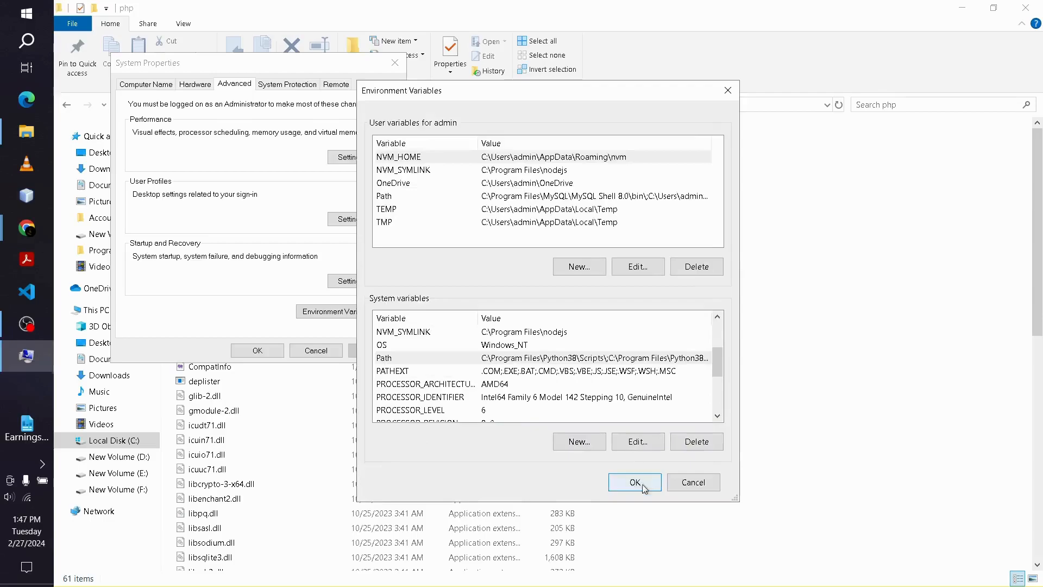
Reopen the system Path variable to check its last entries, and confirm all dialogs through System Properties to save the environment variables.
double_click(448, 359)
scroll(489, 345, down, 1)
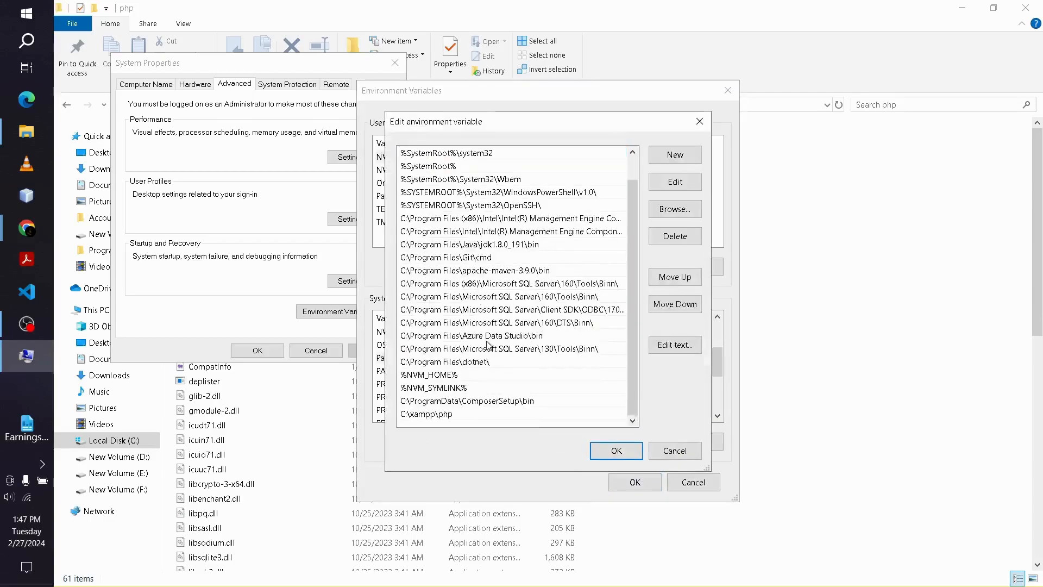
click(614, 450)
click(635, 481)
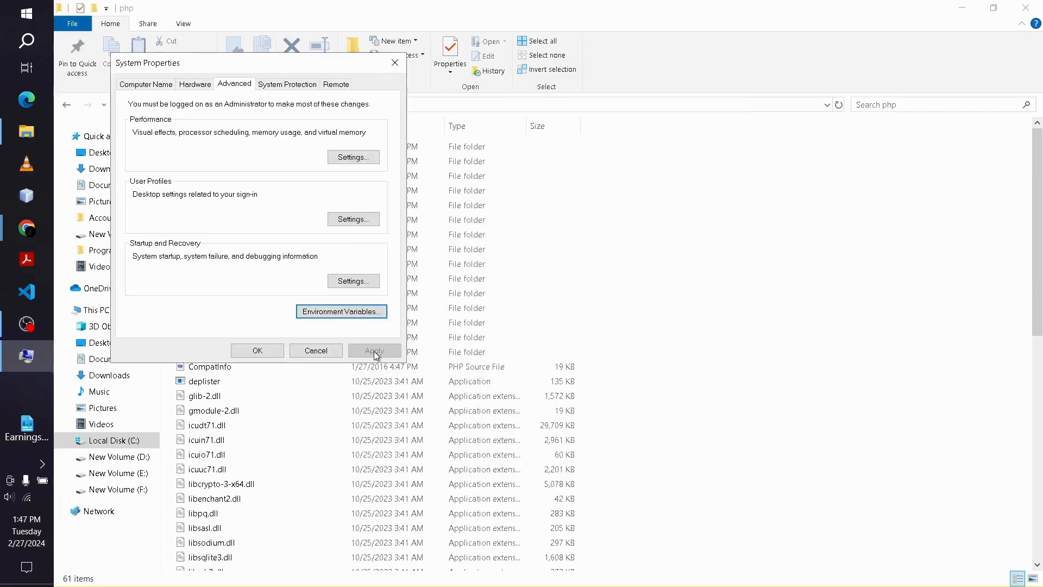
click(261, 351)
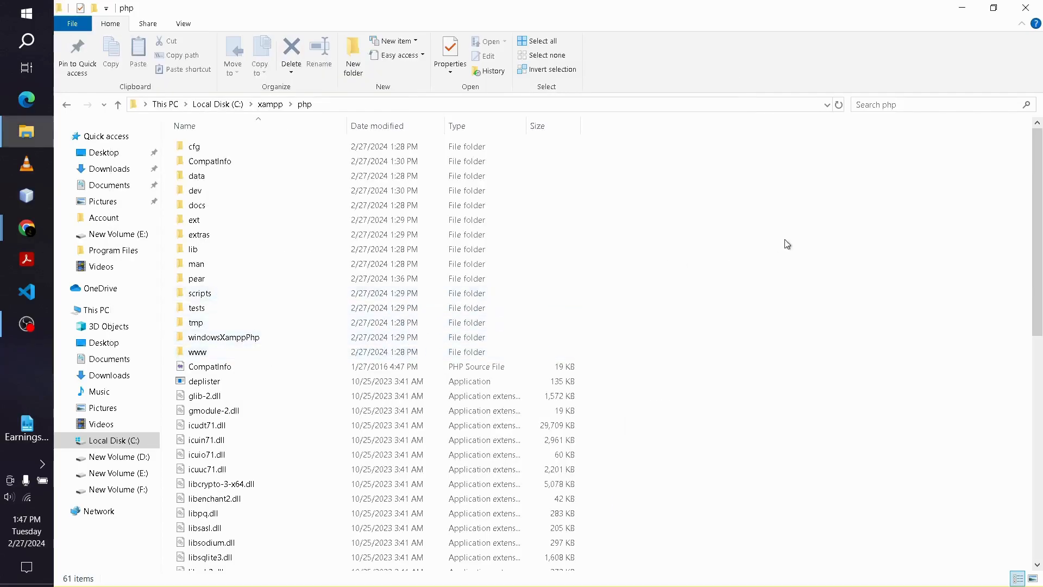
Search Windows for "xam", open the XAMPP Control Panel, close the duplicate window and move the remaining one toward the middle of the desktop.
click(28, 12)
text(xamm)
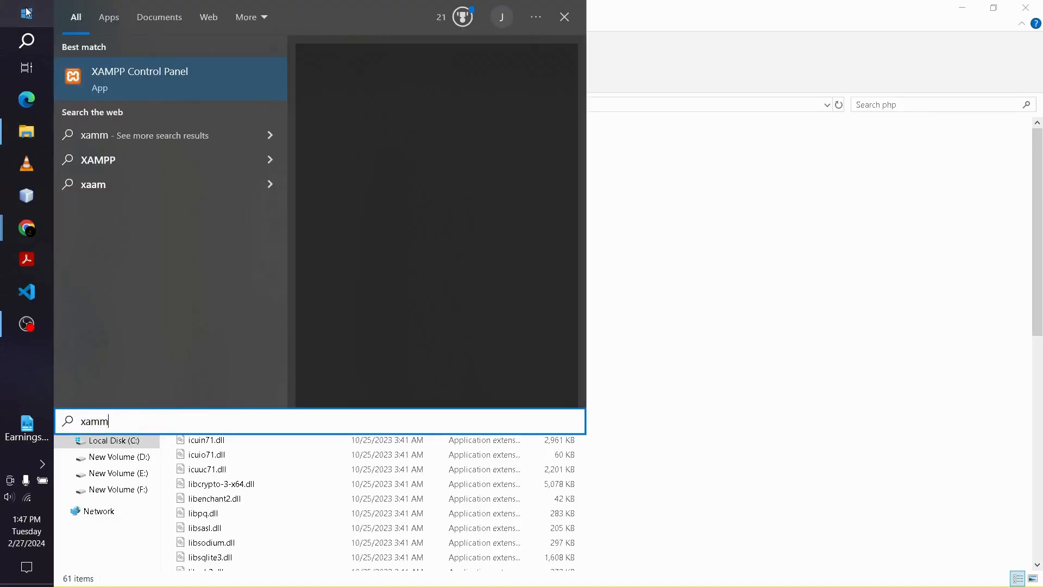
key(BackSpace)
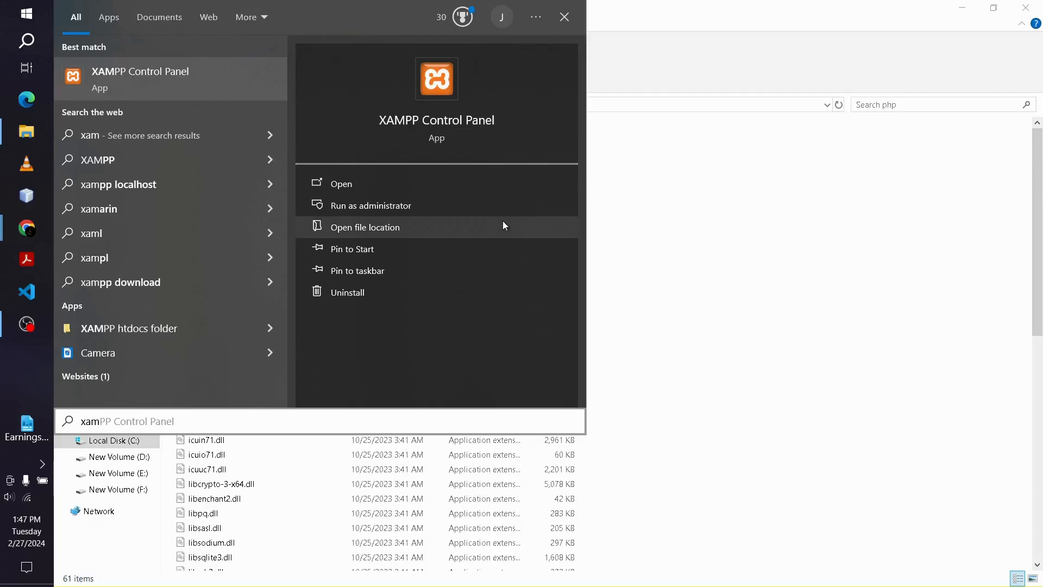
click(538, 178)
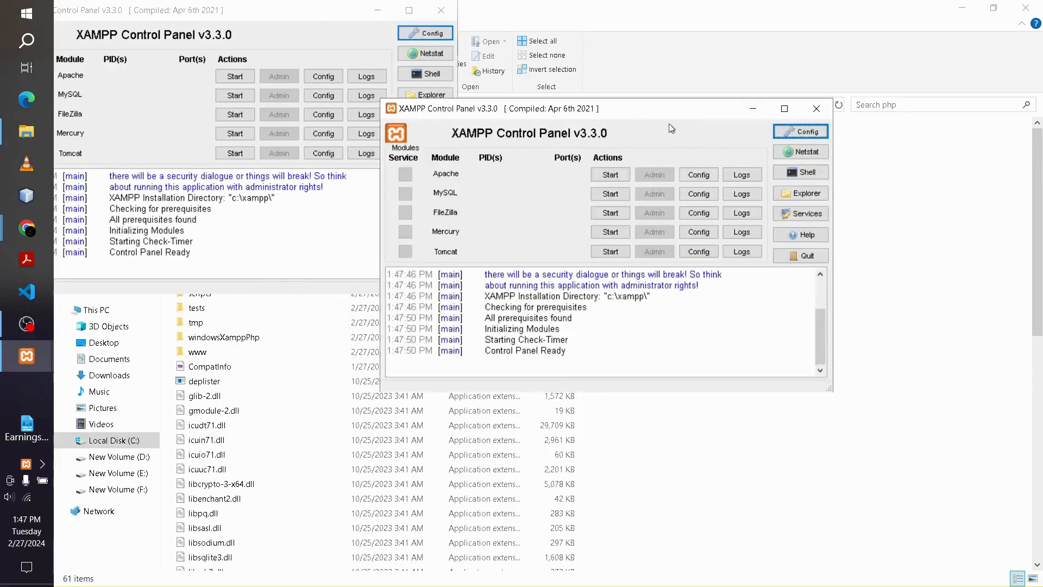
click(814, 110)
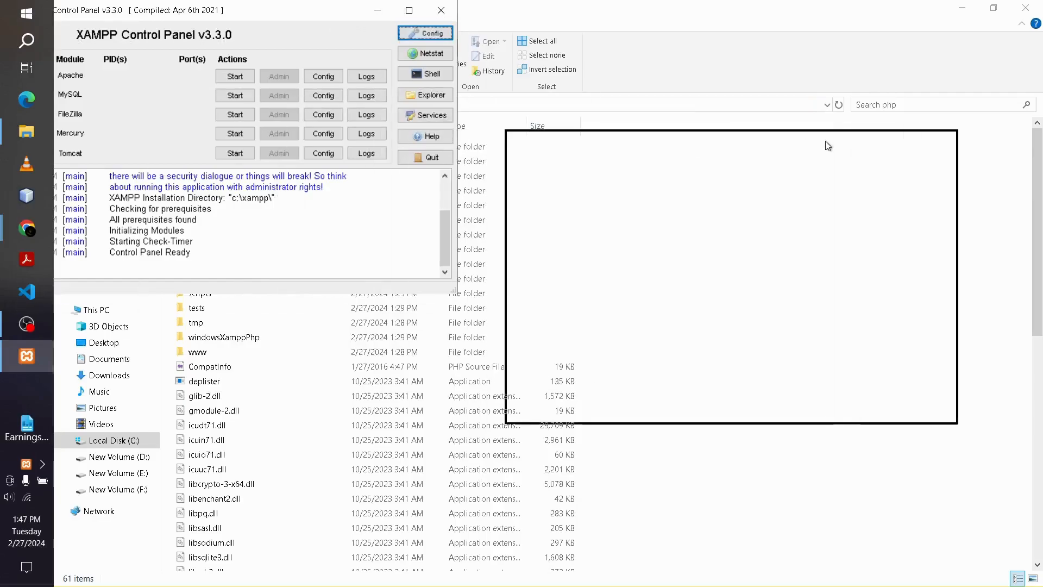
drag(806, 141, 655, 139)
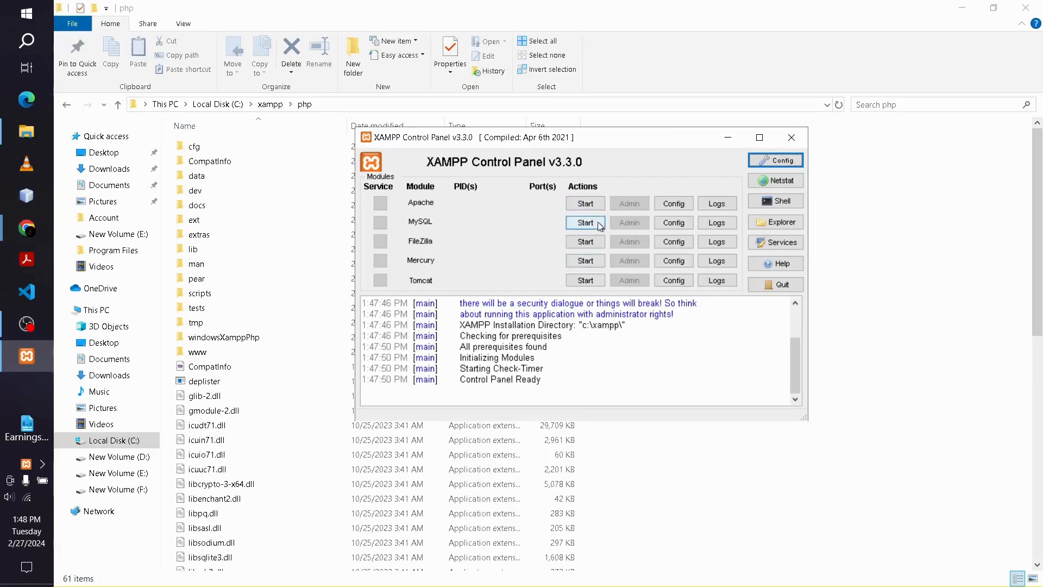
Test the Apache and MySQL modules by starting both and stopping them again.
click(577, 206)
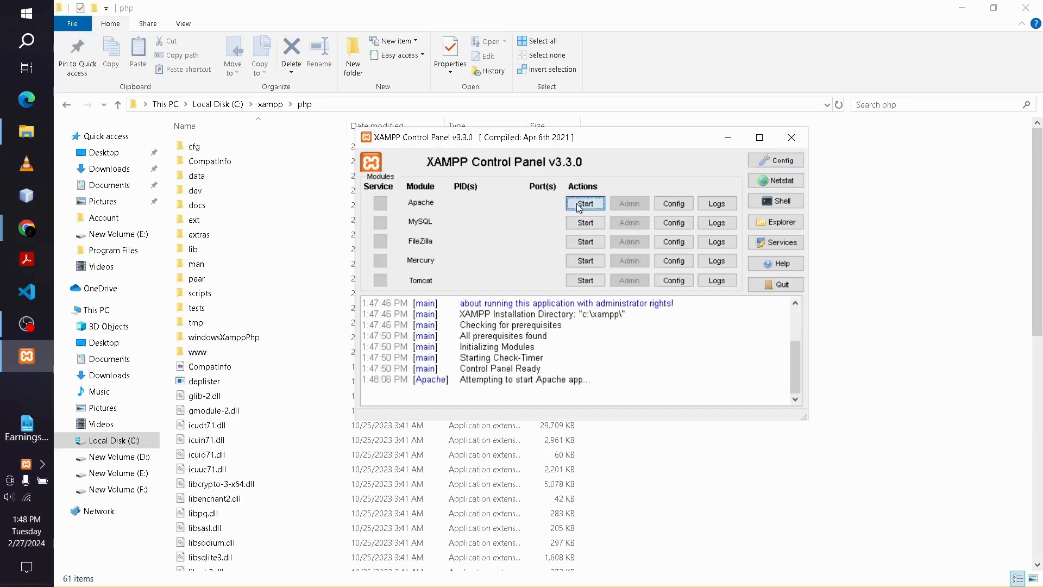
click(573, 225)
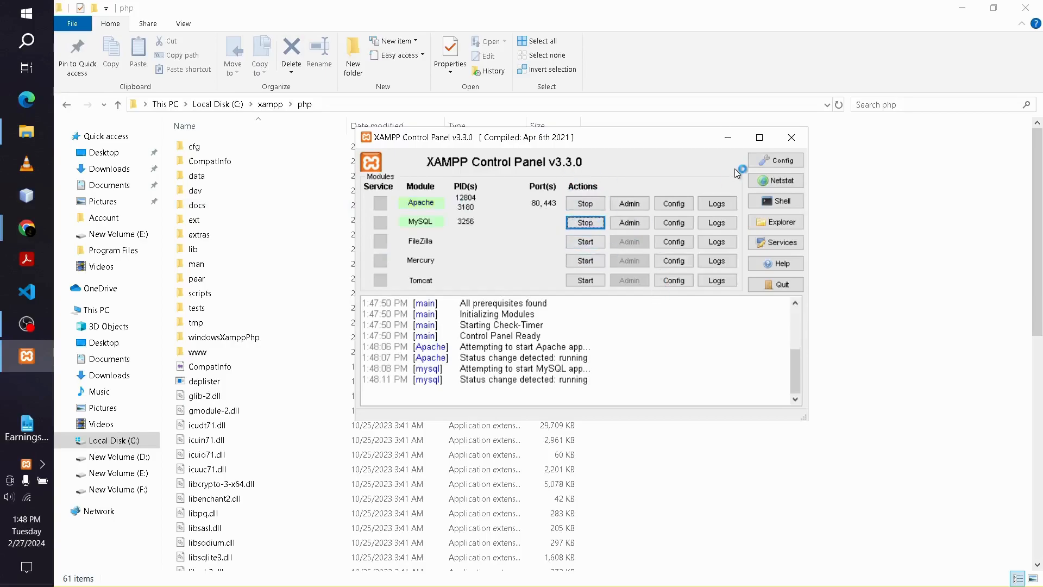
click(587, 223)
click(600, 206)
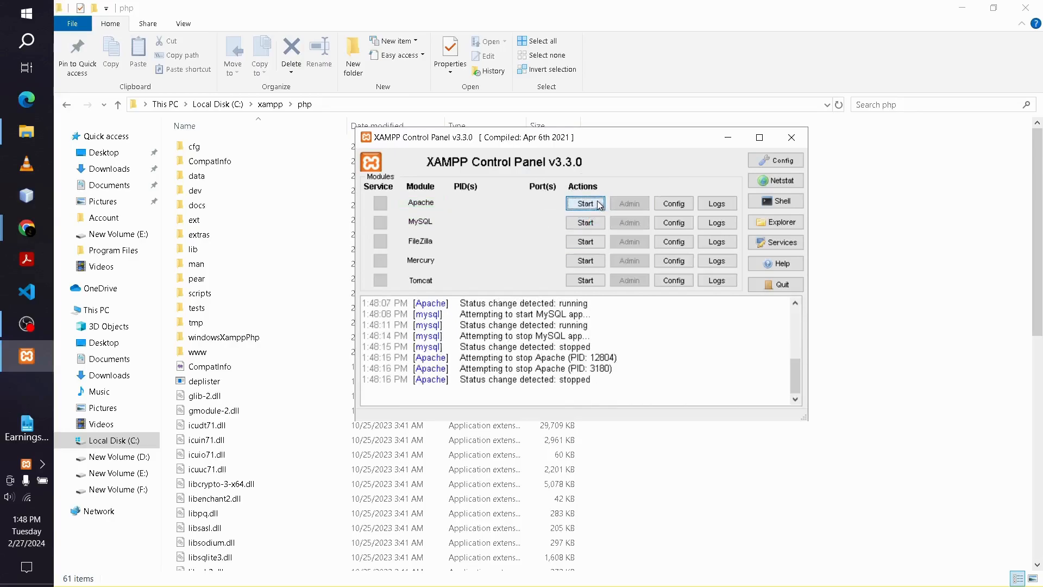